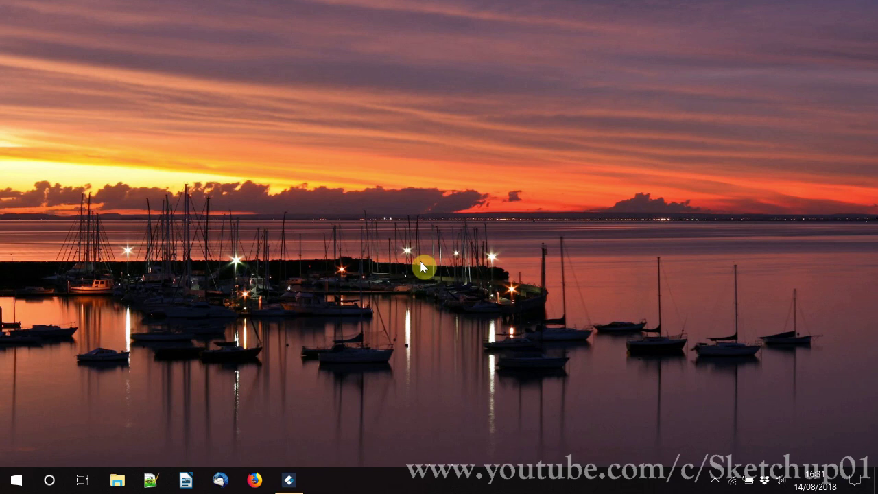
Switch to Recoverit and run a deleted-file recovery scan (Récupération de fichiers supprimés) on the OS(C:) disk
click(289, 481)
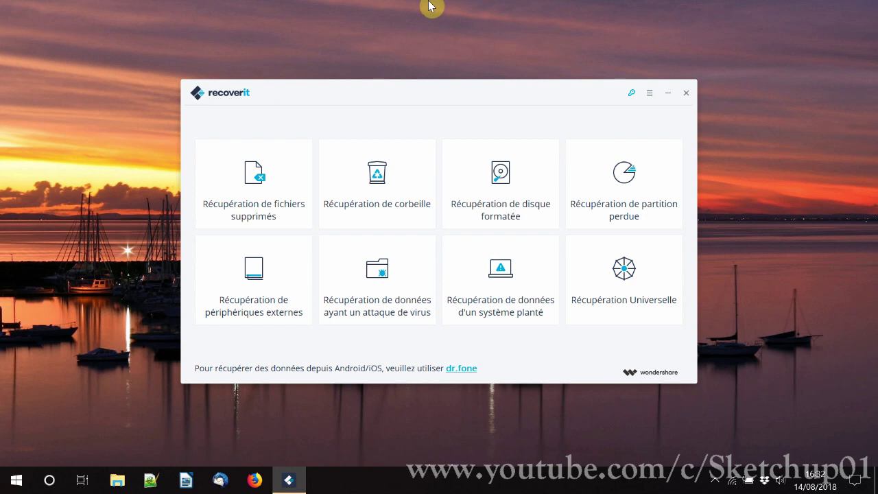
drag(423, 94, 393, 100)
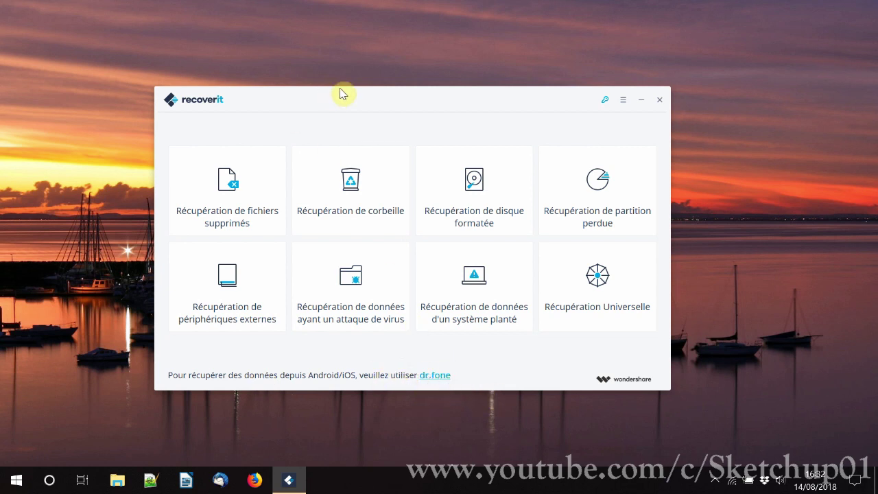
drag(354, 96, 352, 89)
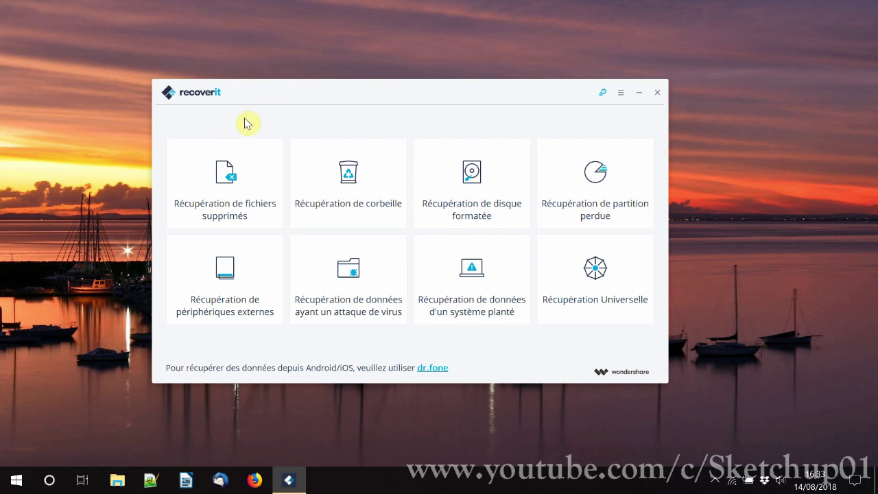
click(231, 184)
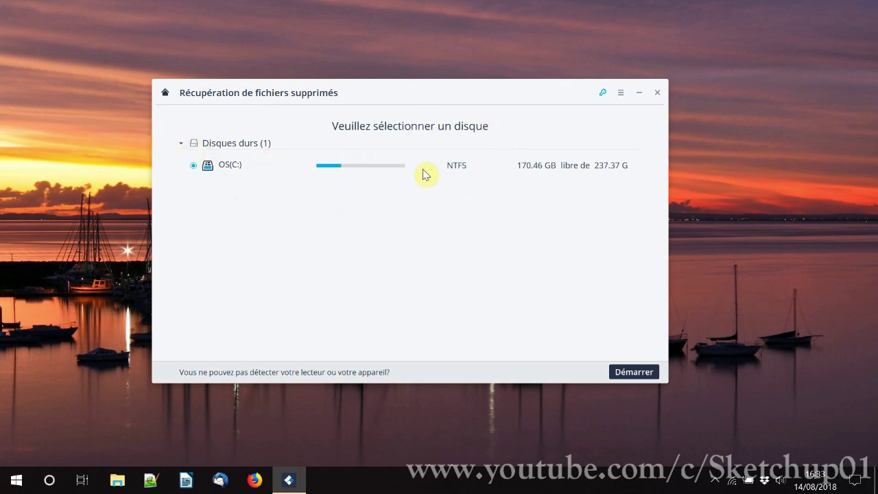
click(631, 374)
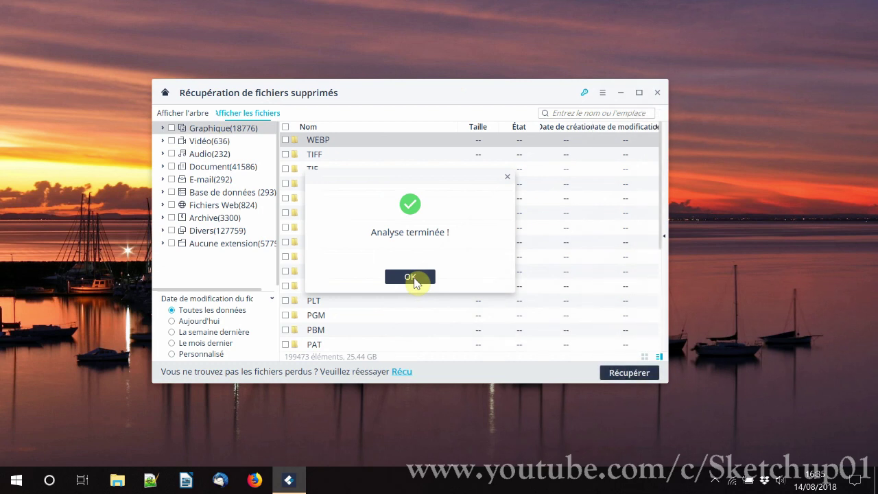
click(410, 277)
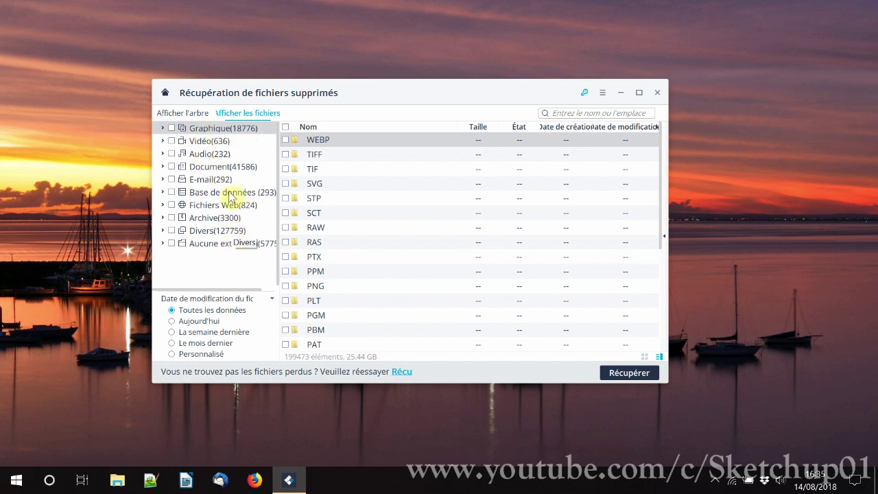
Examine the WAV files found in the Audio category and collapse that category again
click(207, 154)
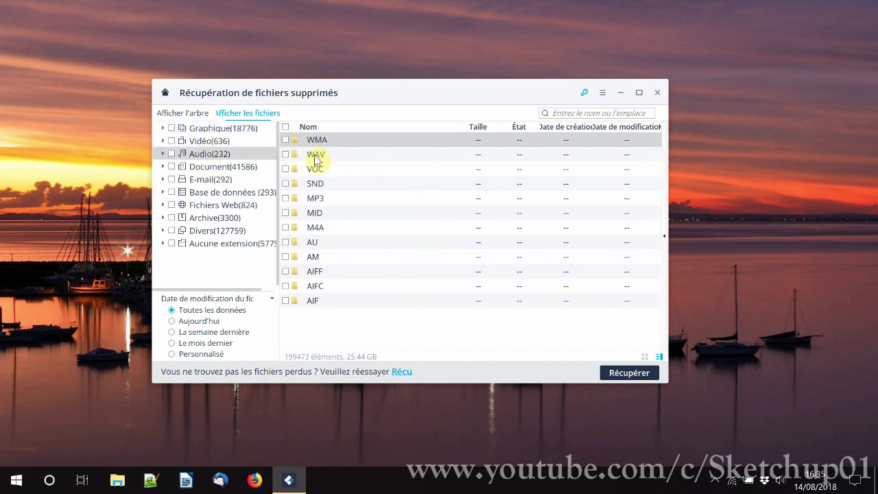
double_click(315, 158)
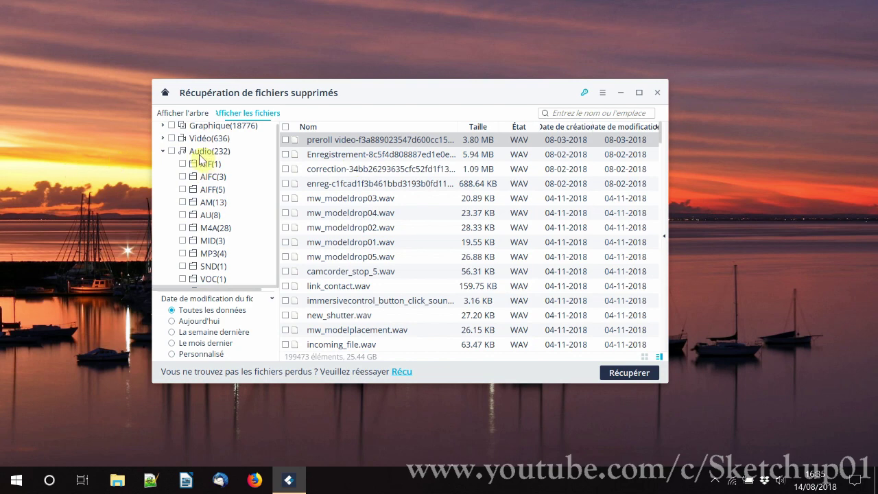
click(164, 151)
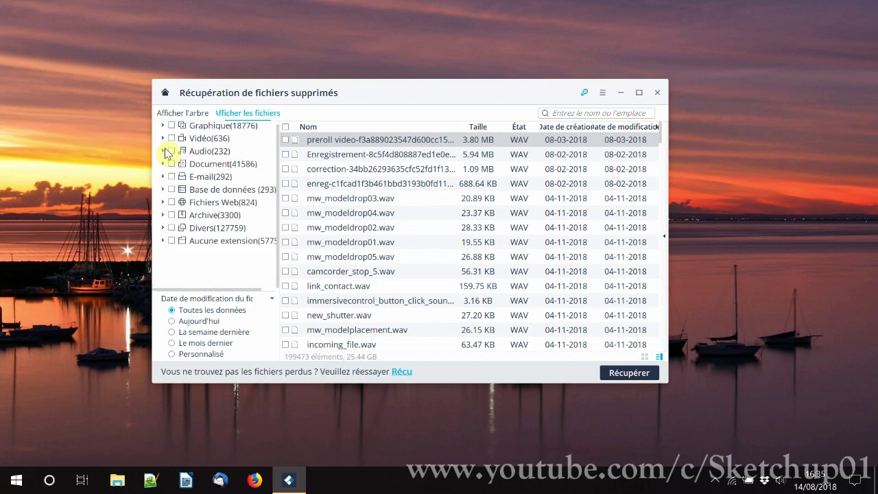
Open the 2001 - 2673 folder of PNG files within the Graphique category
click(209, 128)
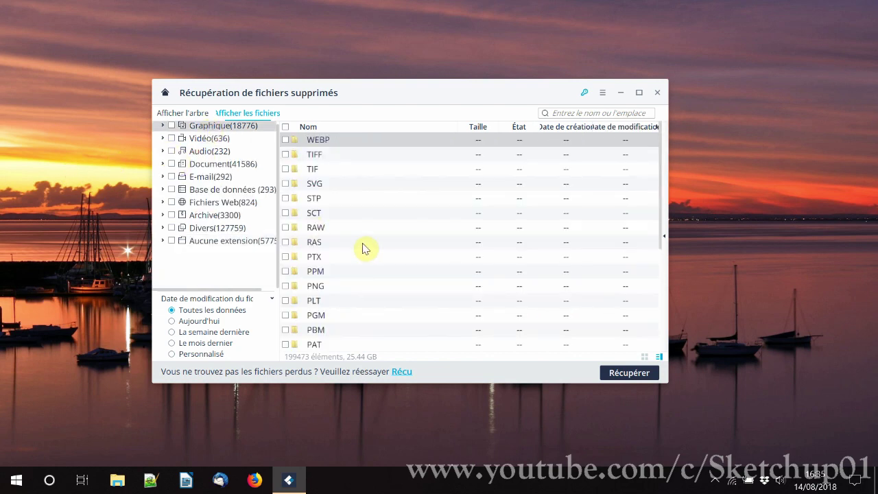
scroll(337, 227, down, 1)
double_click(334, 243)
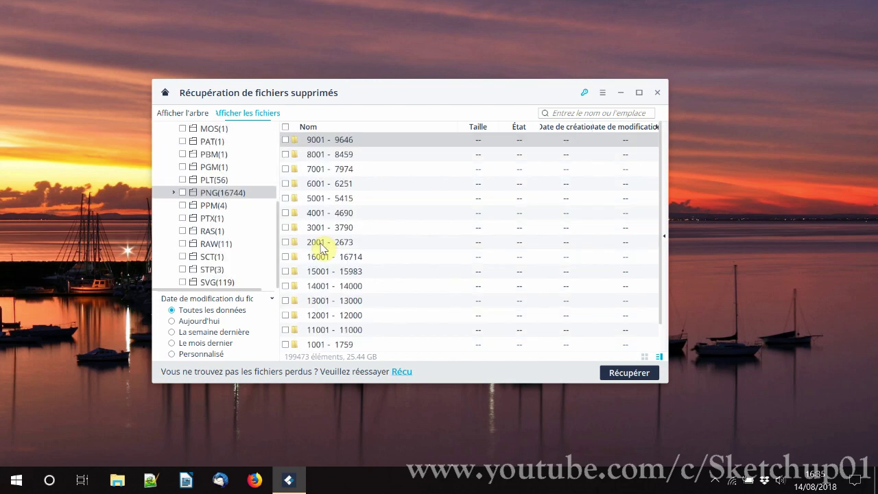
double_click(333, 242)
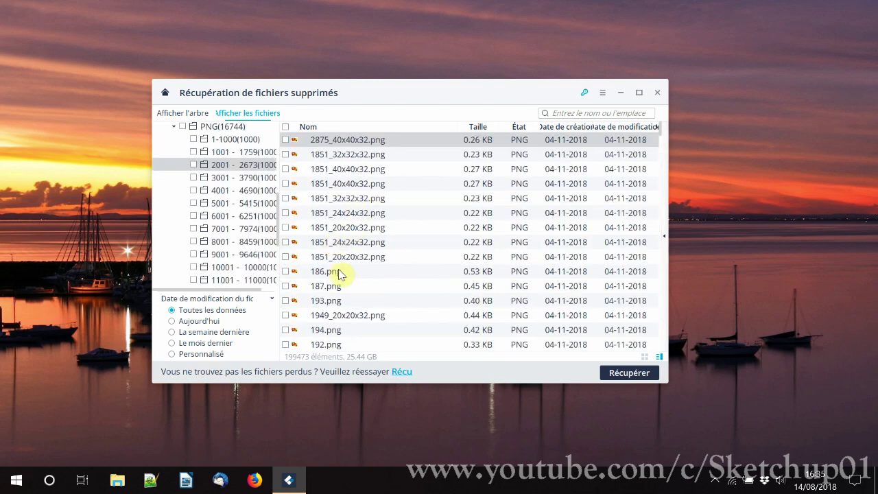
Recover the file 186.png from the list of deleted PNG images and dismiss the notice
click(334, 258)
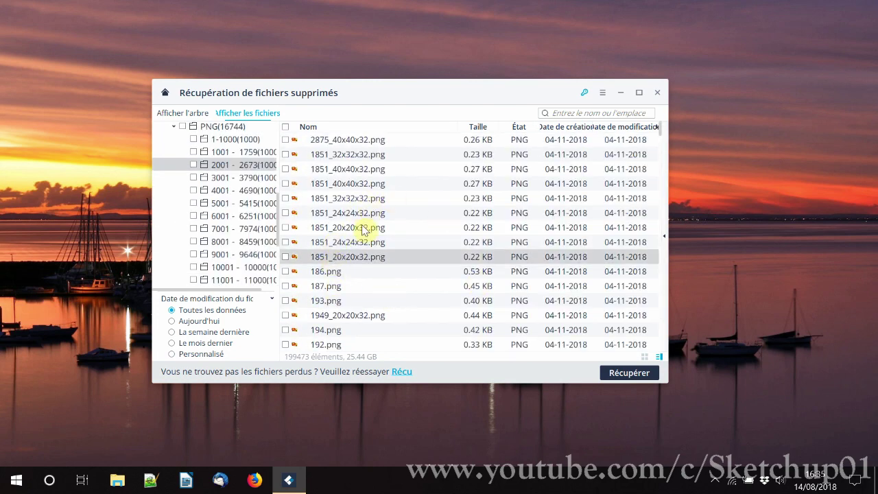
click(345, 271)
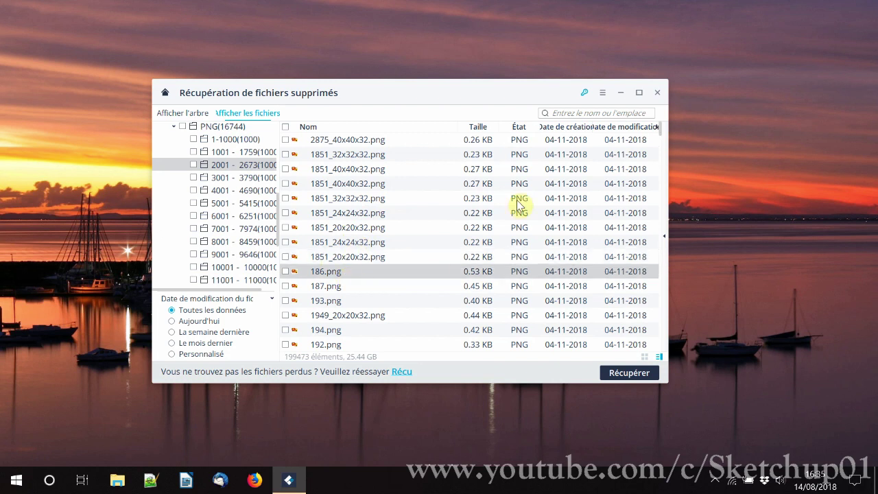
right_click(348, 274)
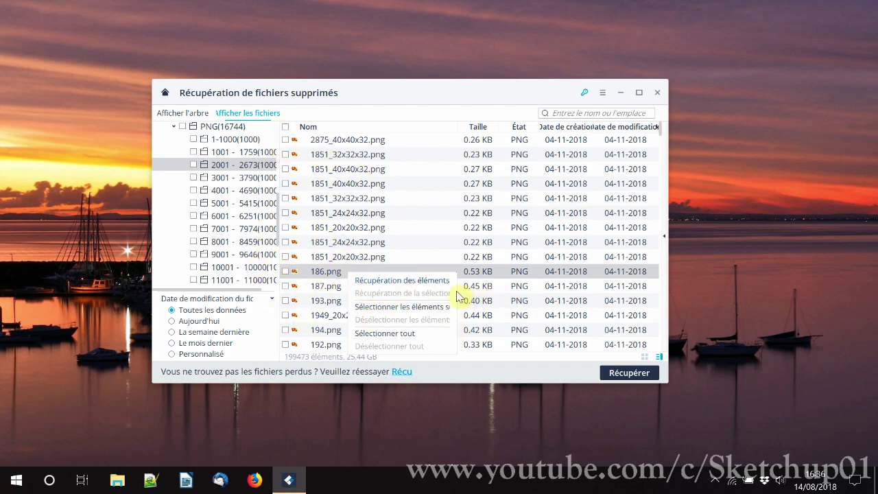
click(421, 280)
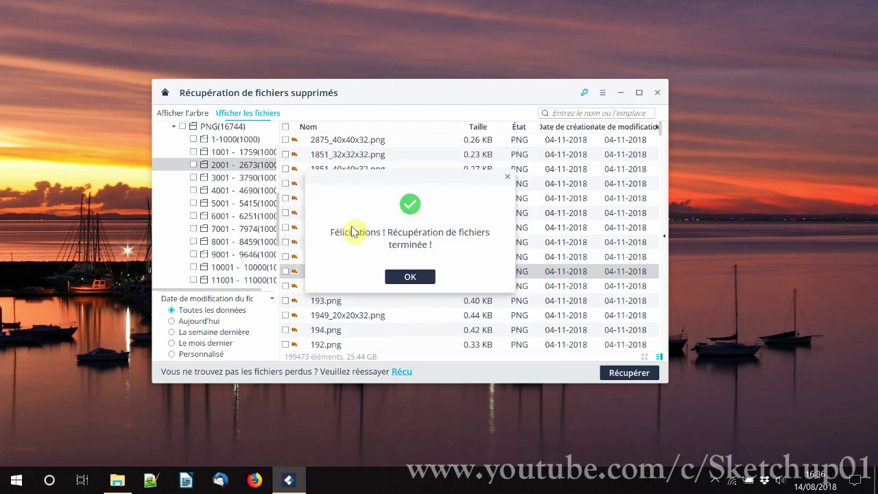
click(399, 278)
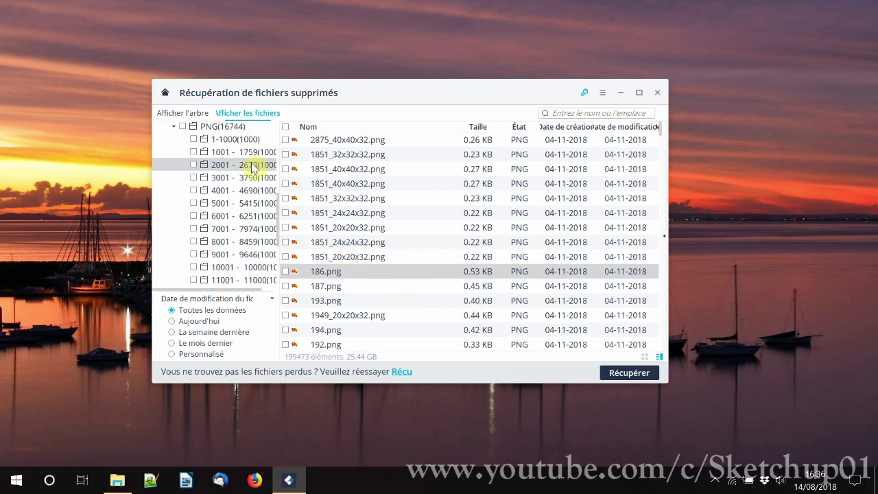
Collapse the Graphique category and look through the Document file types before returning to the home screen
scroll(227, 186, up, 5)
scroll(178, 261, down, 4)
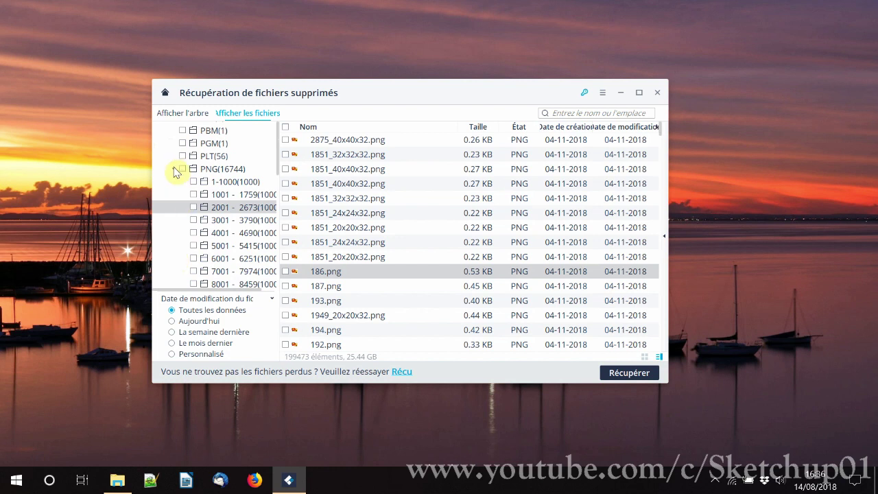
scroll(175, 172, up, 5)
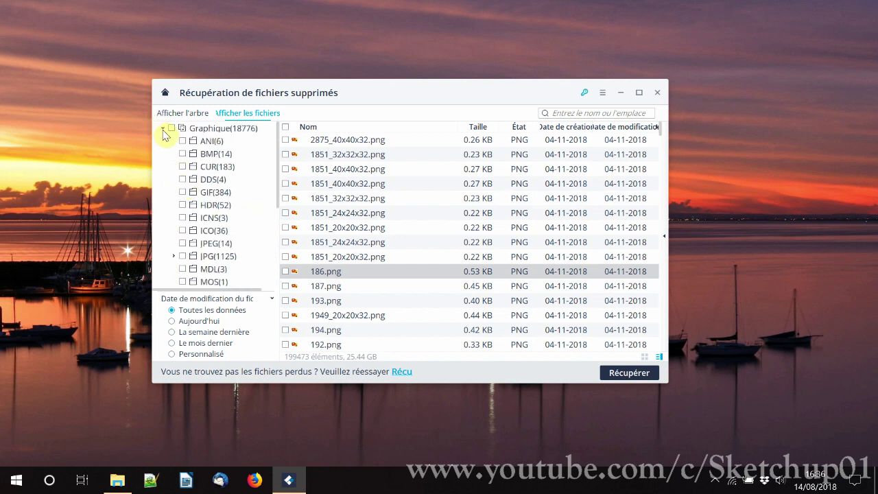
click(163, 130)
click(204, 168)
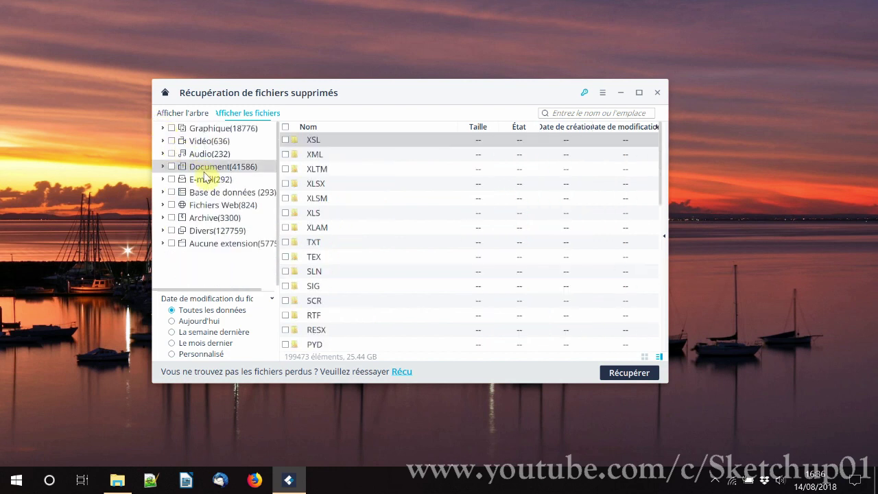
scroll(398, 198, down, 5)
scroll(398, 199, up, 5)
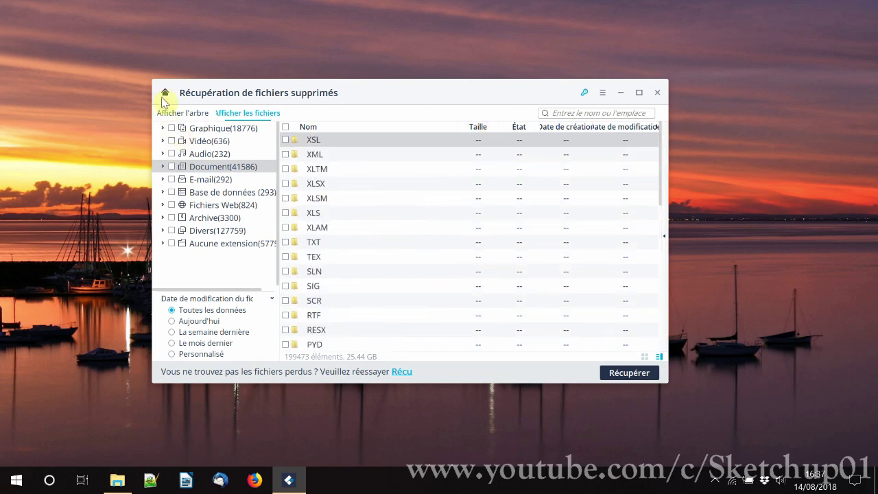
click(164, 93)
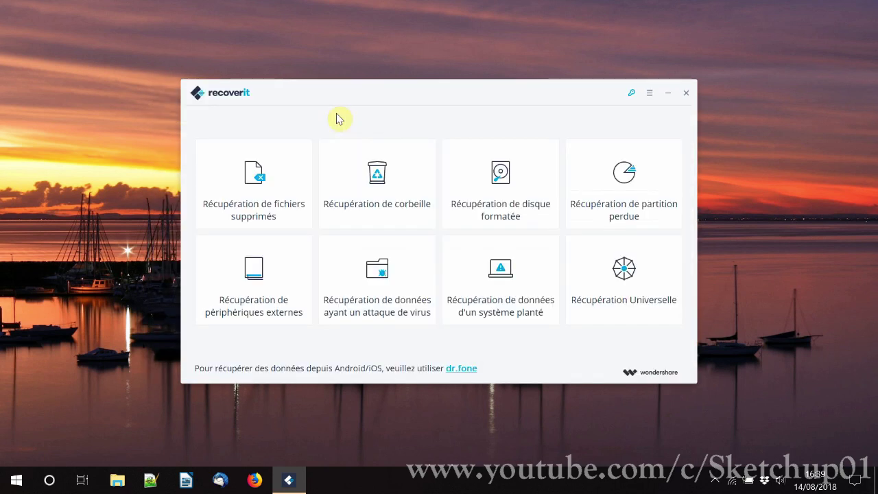
Try a virus-attack data recovery scan (Récupération de données ayant un attaque de virus) on OS(C:) and leave it for the home screen
mouse_move(226, 297)
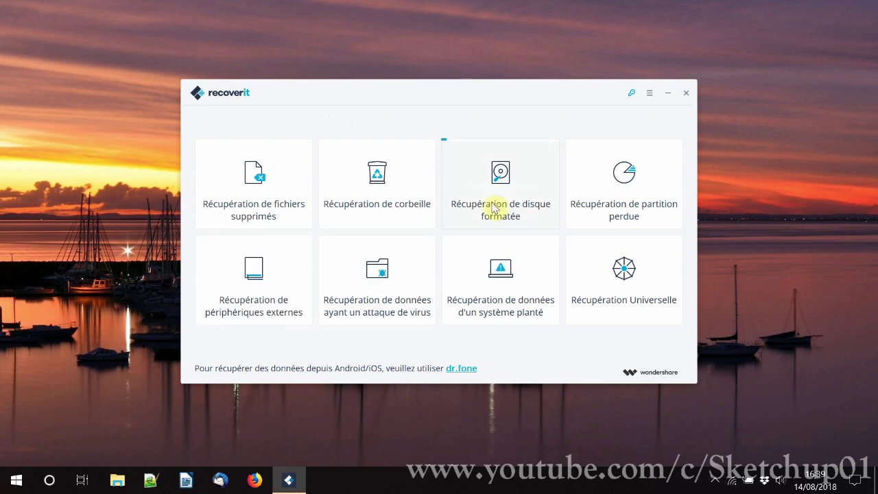
mouse_move(312, 216)
mouse_move(422, 169)
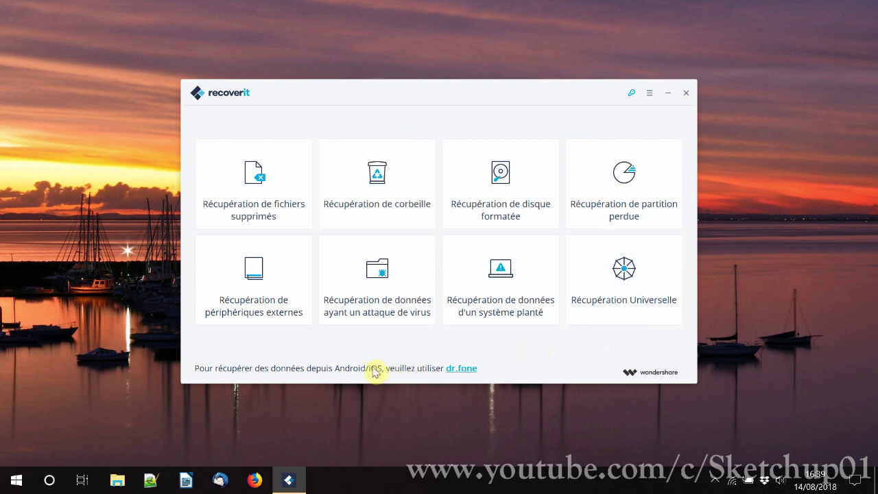
click(373, 318)
click(652, 376)
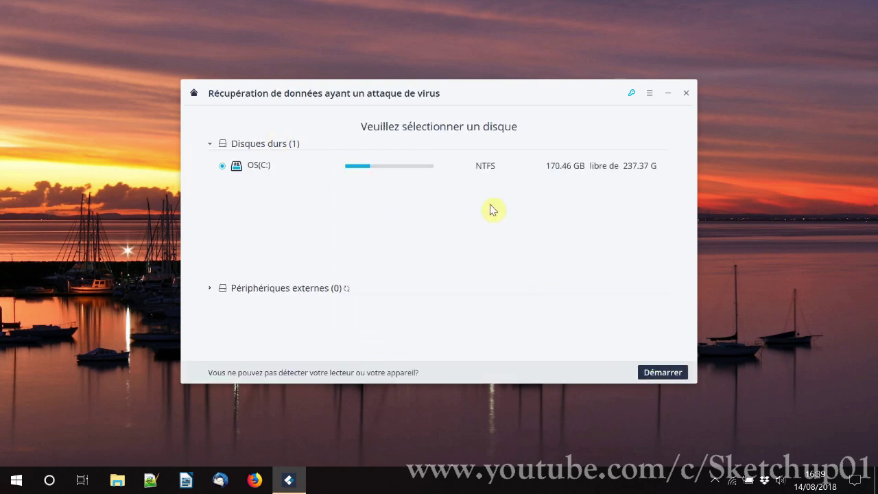
click(659, 375)
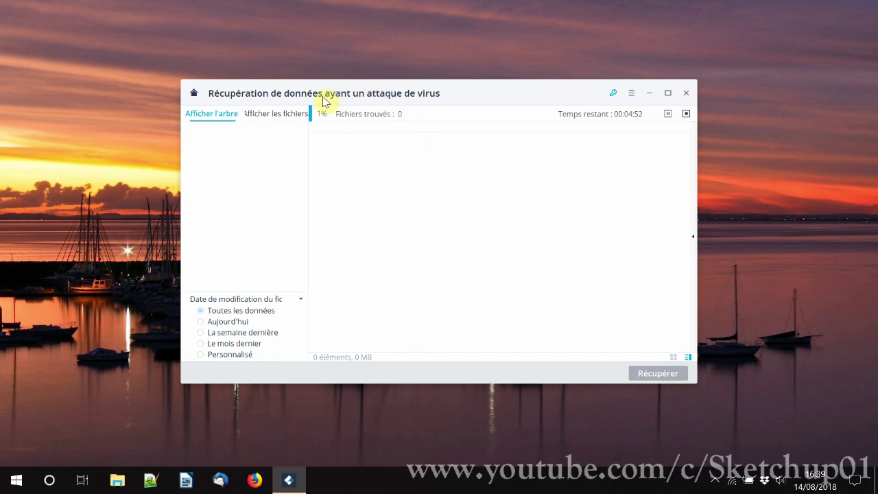
click(193, 95)
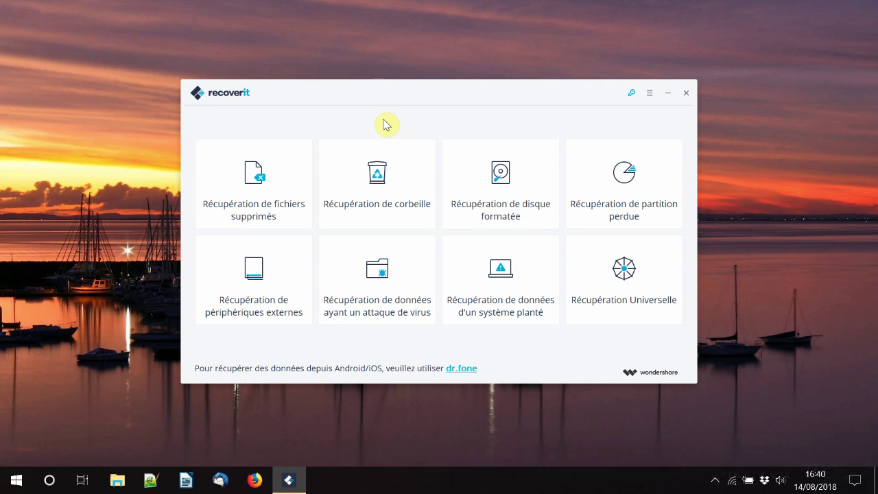
Minimise the Recoverit window to show the desktop
click(669, 96)
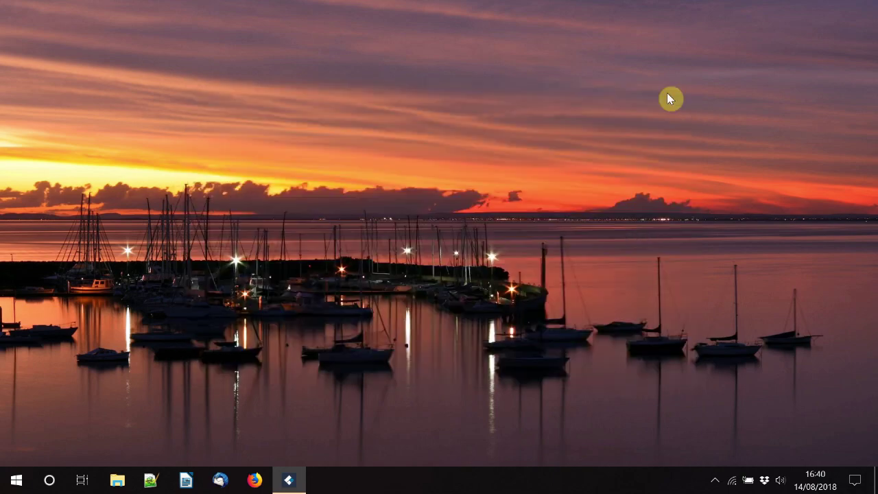